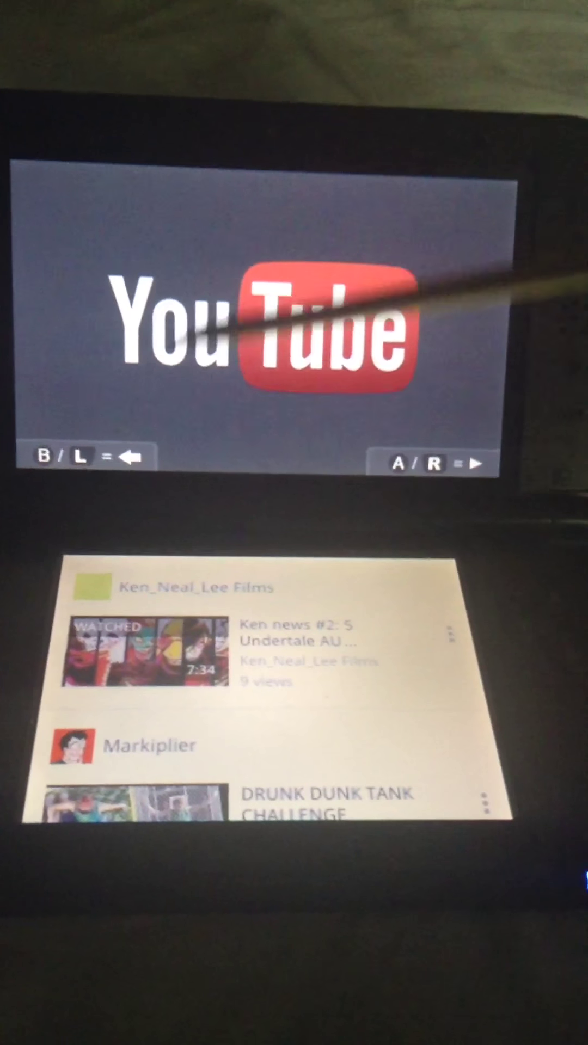
Start the 'Ken news #2' video about five Undertale alternate universes from the feed
left_click(310, 645)
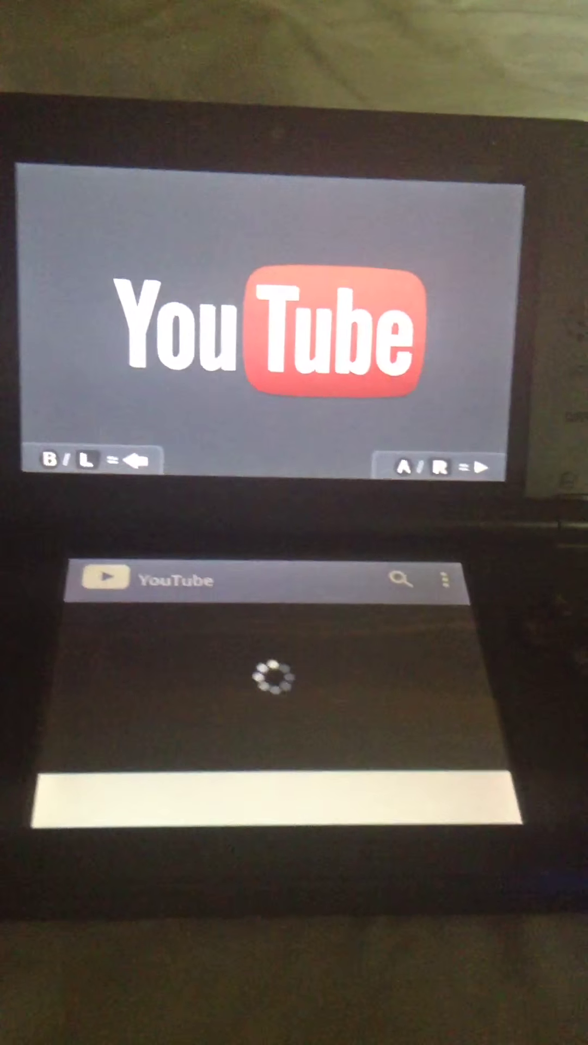